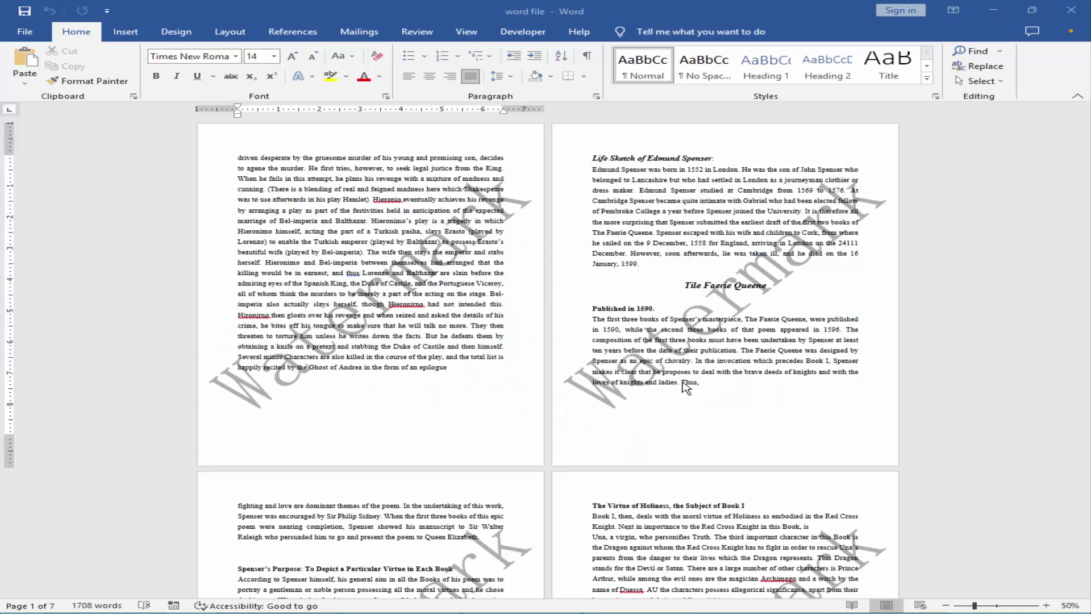
ctrl+scroll(703, 332, down, 3)
ctrl+scroll(704, 332, up, 1)
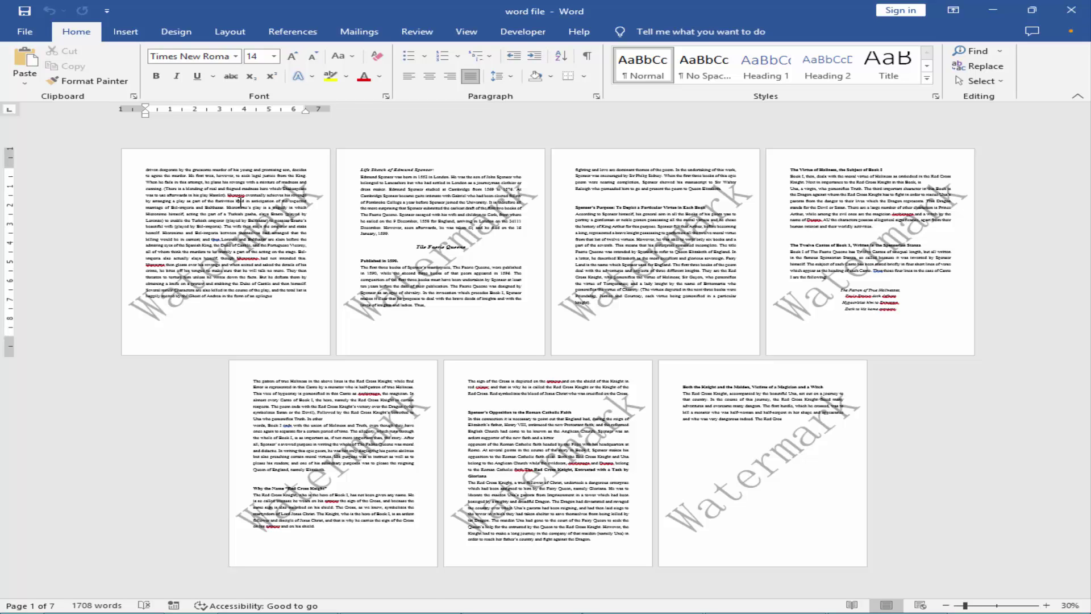
ctrl+scroll(545, 358, up, 1)
ctrl+scroll(242, 199, up, 1)
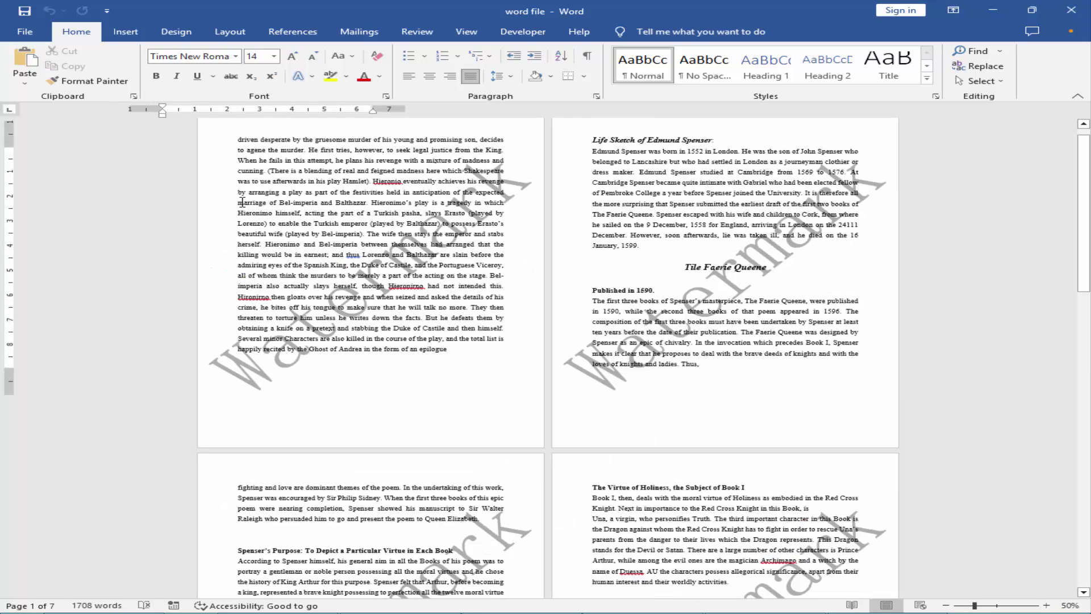
ctrl+scroll(241, 200, up, 1)
ctrl+scroll(242, 200, up, 1)
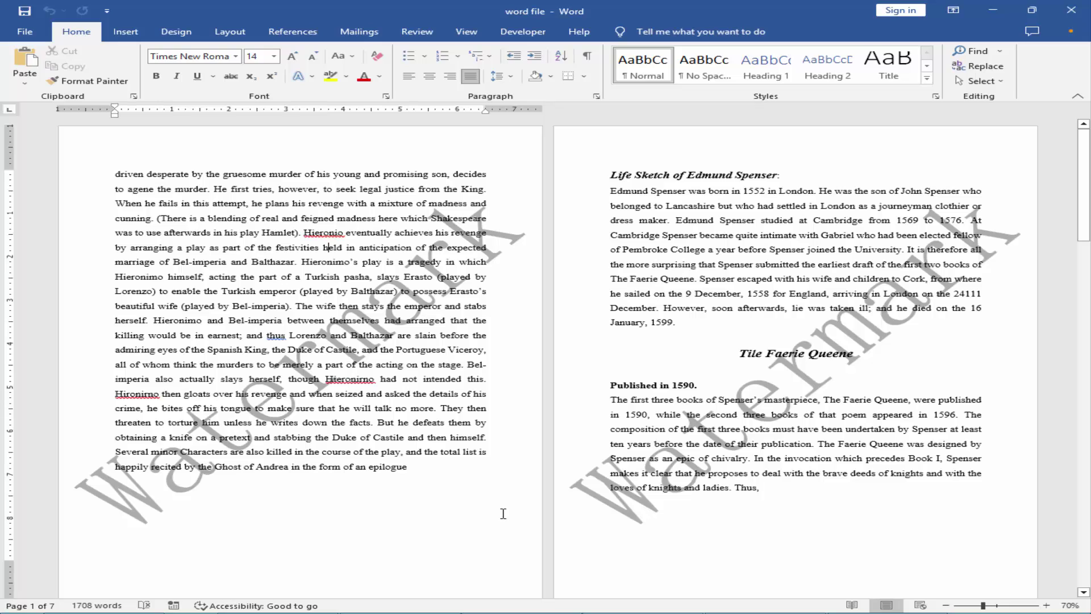
Insert continuous section breaks after 'epilogue' on page one and after 'Thus,' on page two
click(441, 468)
click(230, 32)
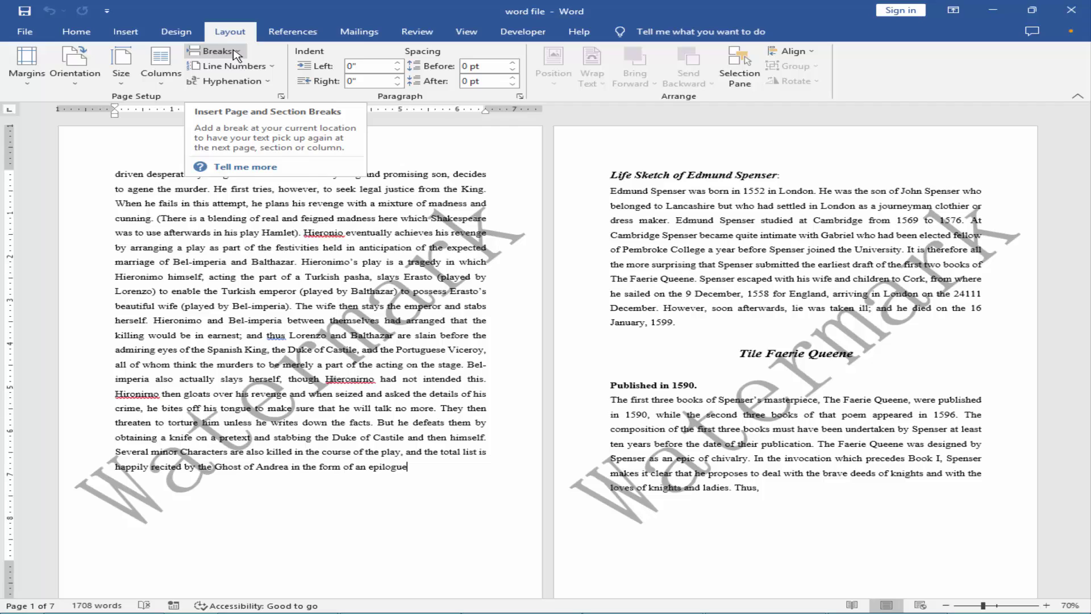
click(236, 54)
click(205, 264)
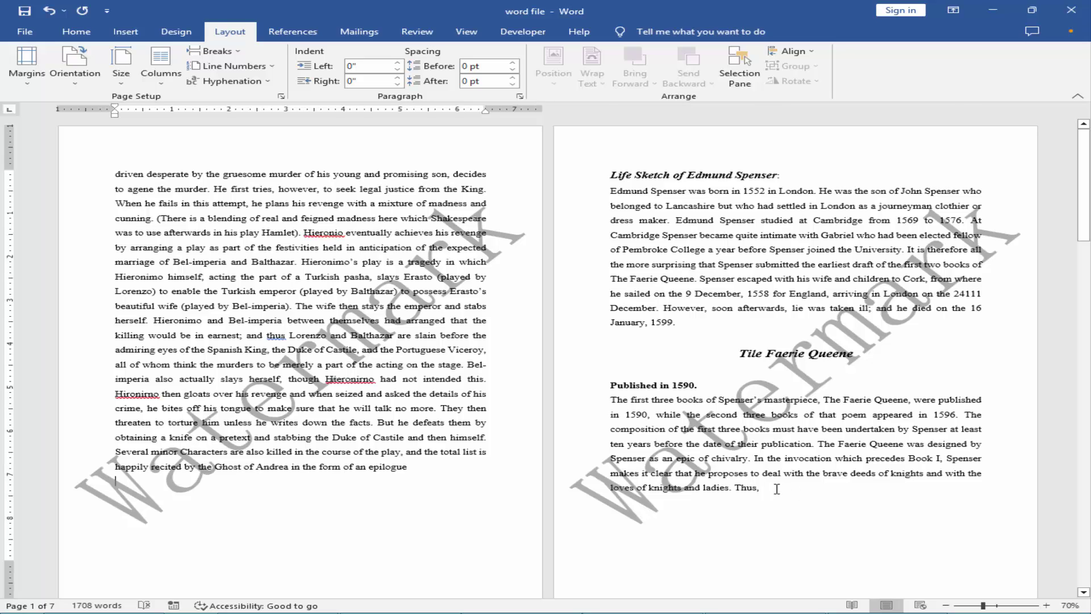
click(777, 489)
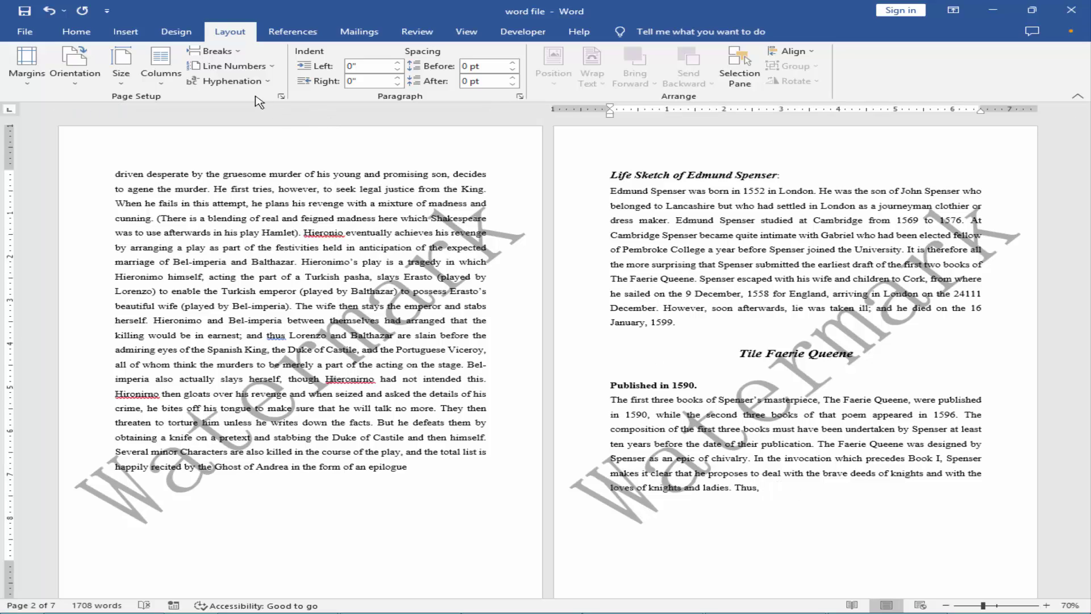
click(236, 57)
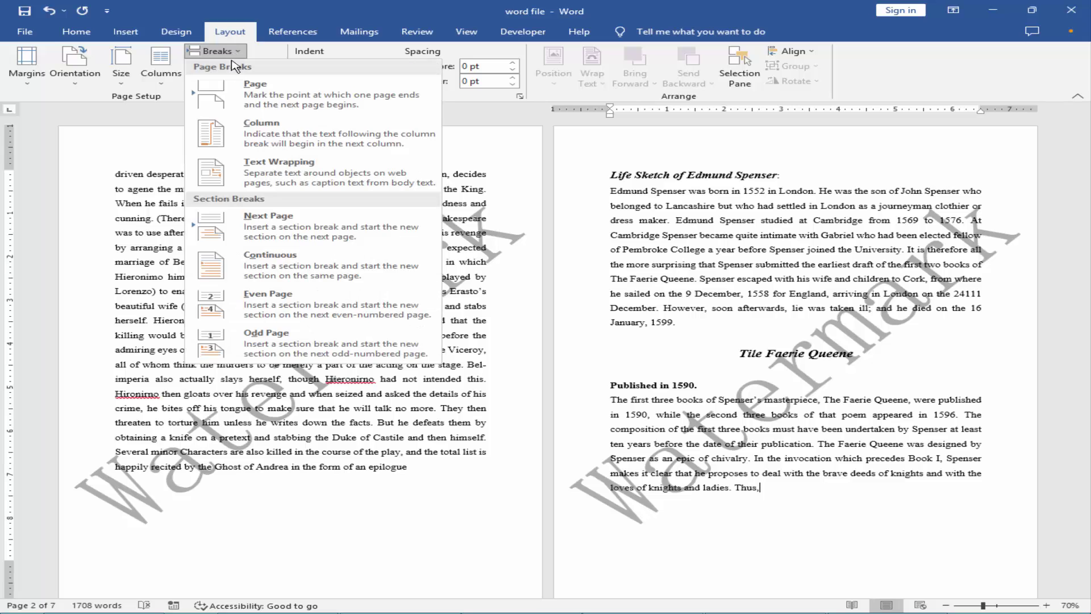
click(247, 251)
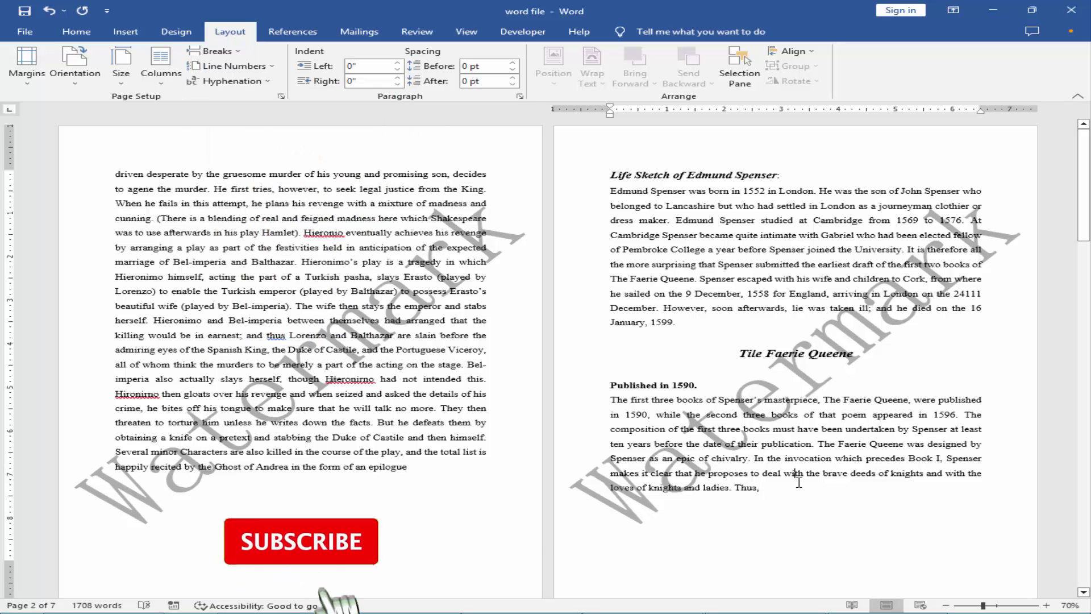
ctrl+scroll(798, 483, down, 1)
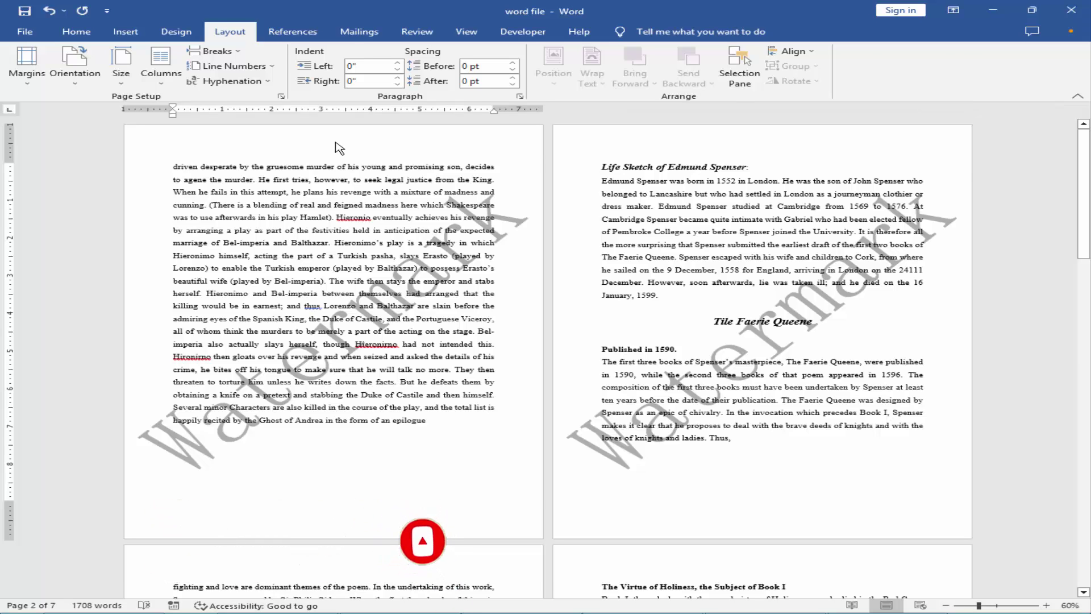
Unlink the Section 2 header from Section 1, then delete page one's diagonal watermark
double_click(333, 150)
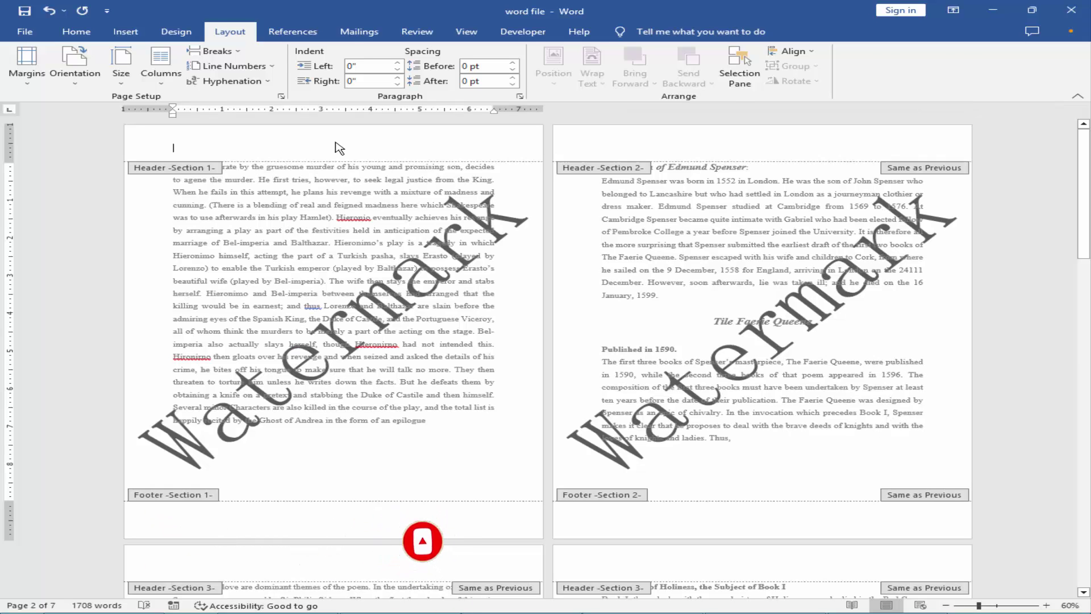
click(743, 144)
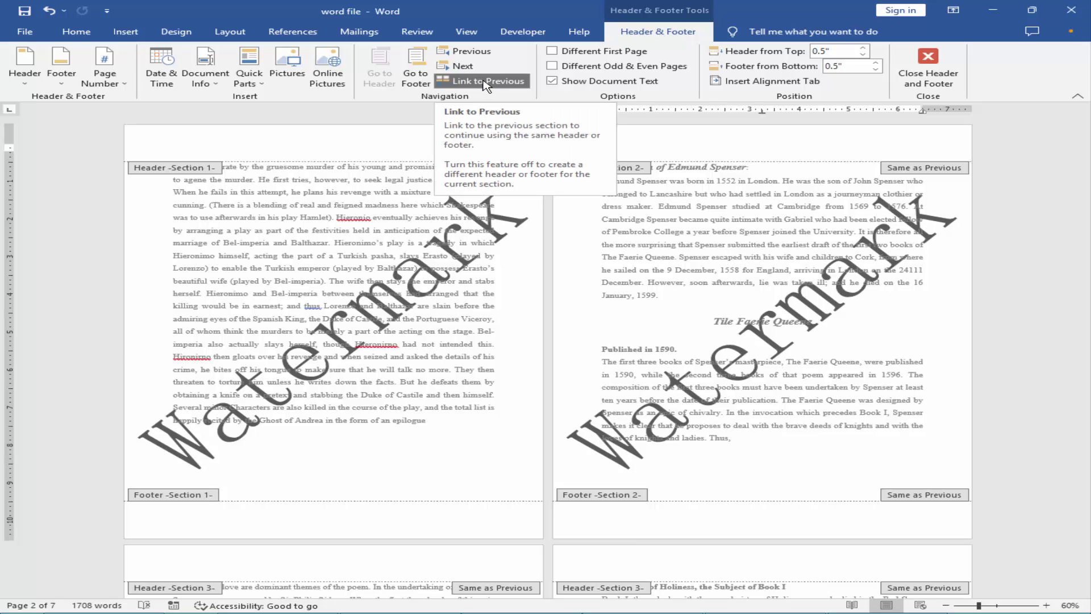
click(466, 83)
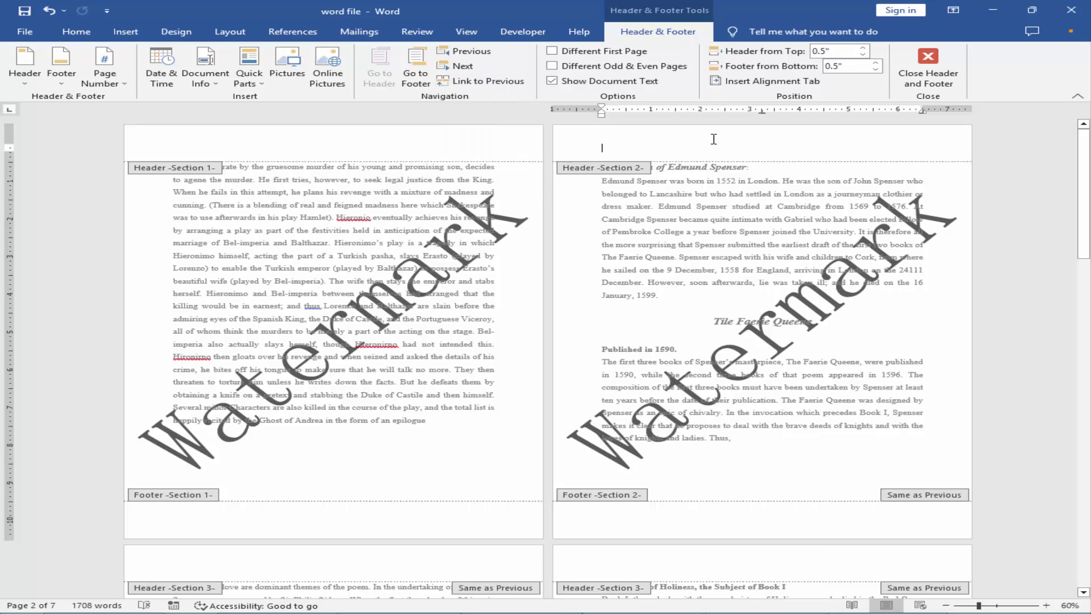
click(490, 219)
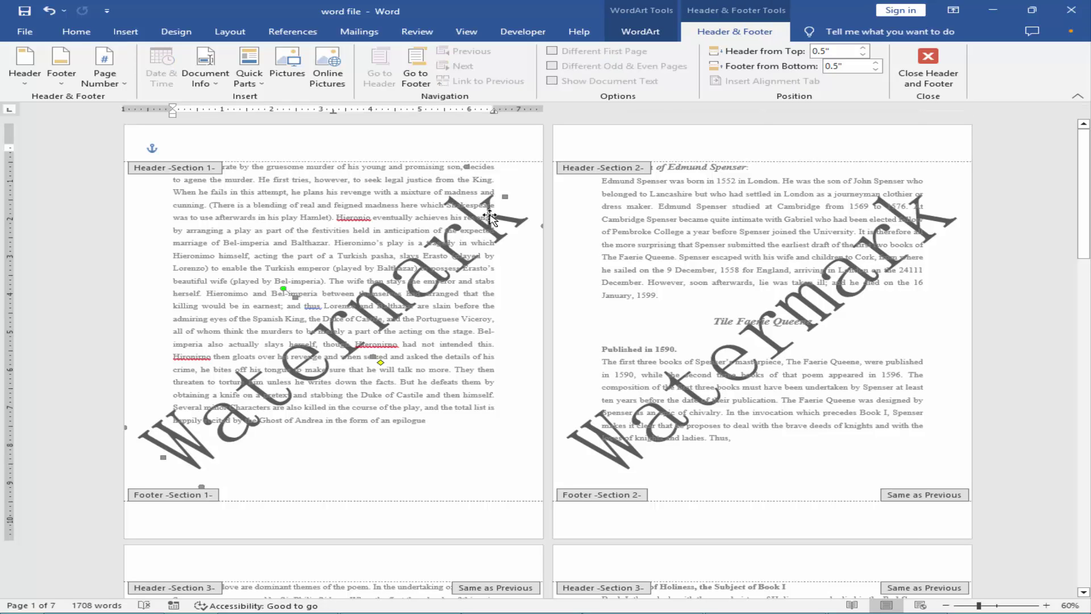
key(Delete)
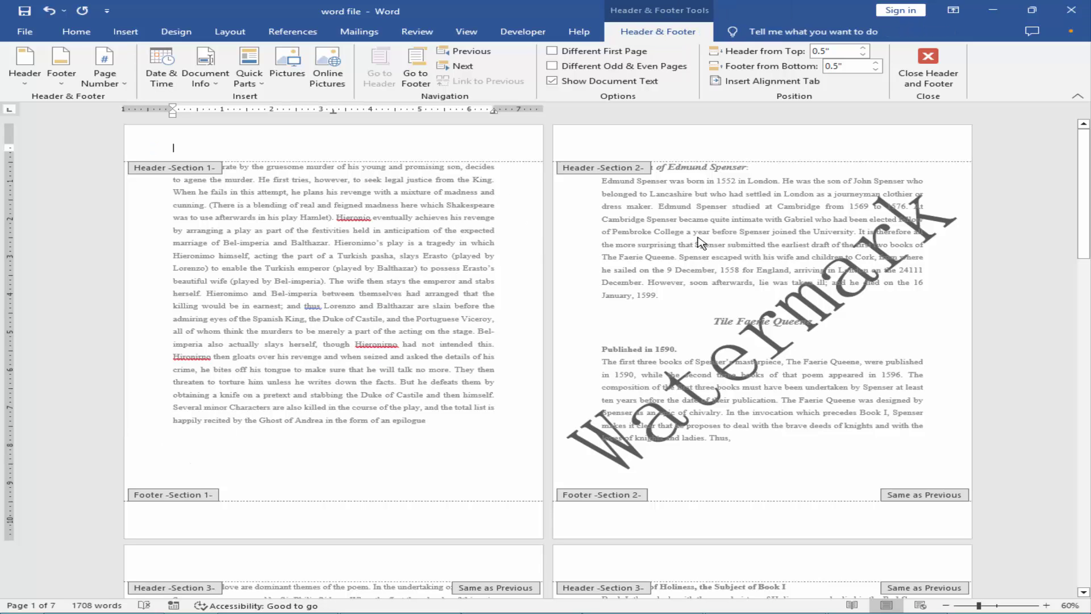
double_click(675, 251)
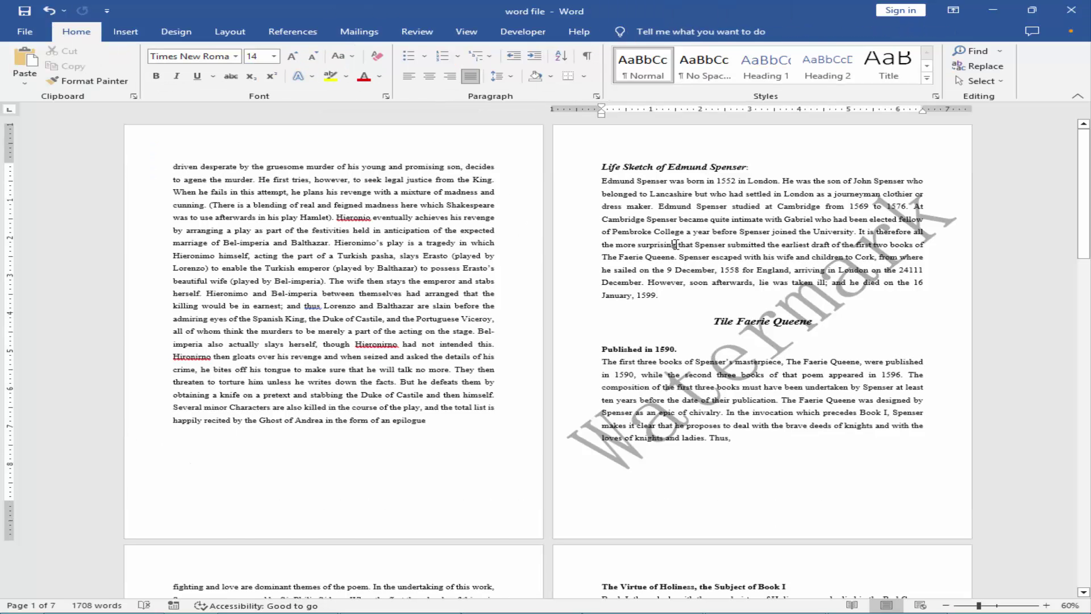
ctrl+scroll(678, 249, down, 4)
ctrl+scroll(678, 249, up, 1)
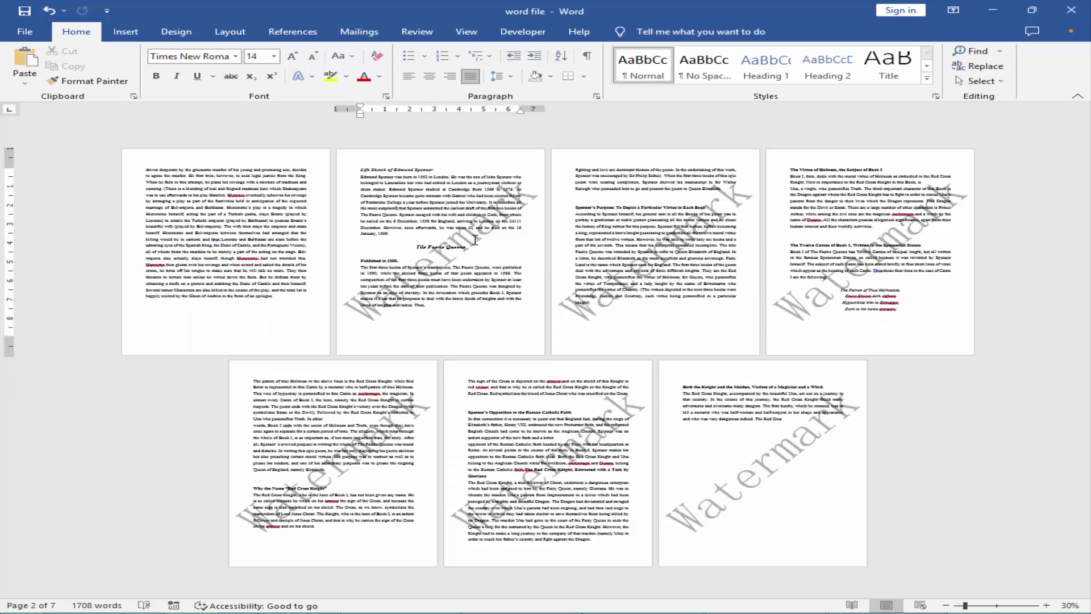
click(588, 437)
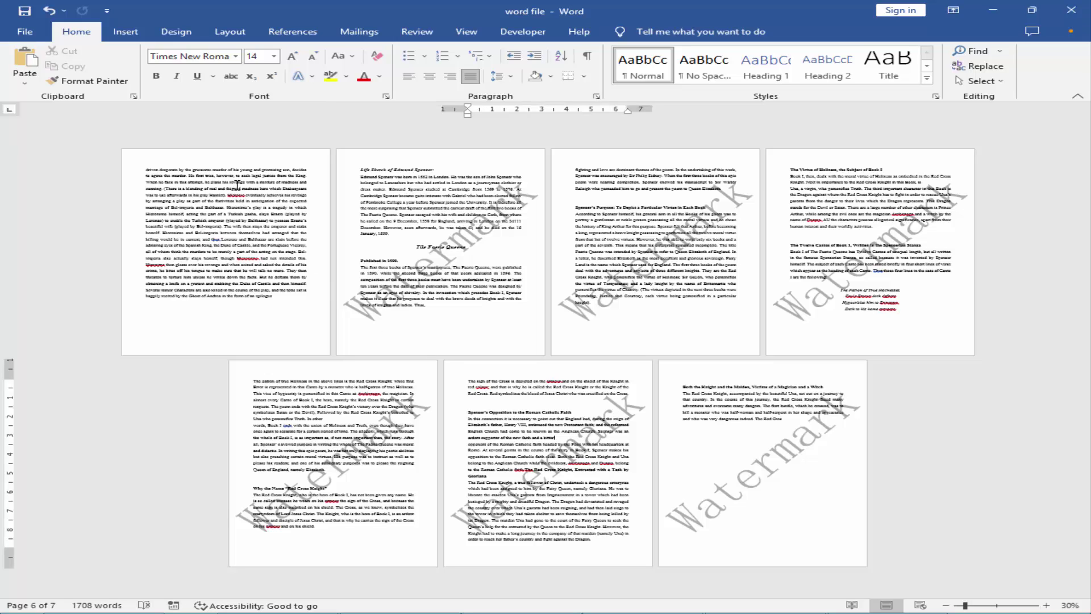
click(238, 183)
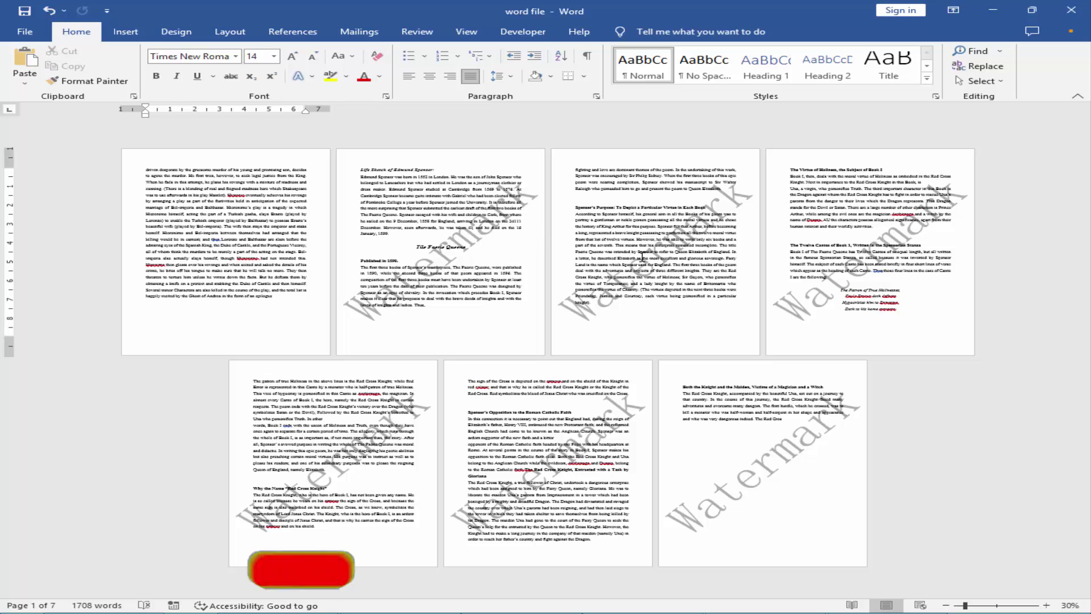
click(471, 249)
ctrl+scroll(546, 260, up, 5)
scroll(546, 260, down, 5)
ctrl+scroll(546, 260, down, 3)
ctrl+scroll(550, 259, down, 1)
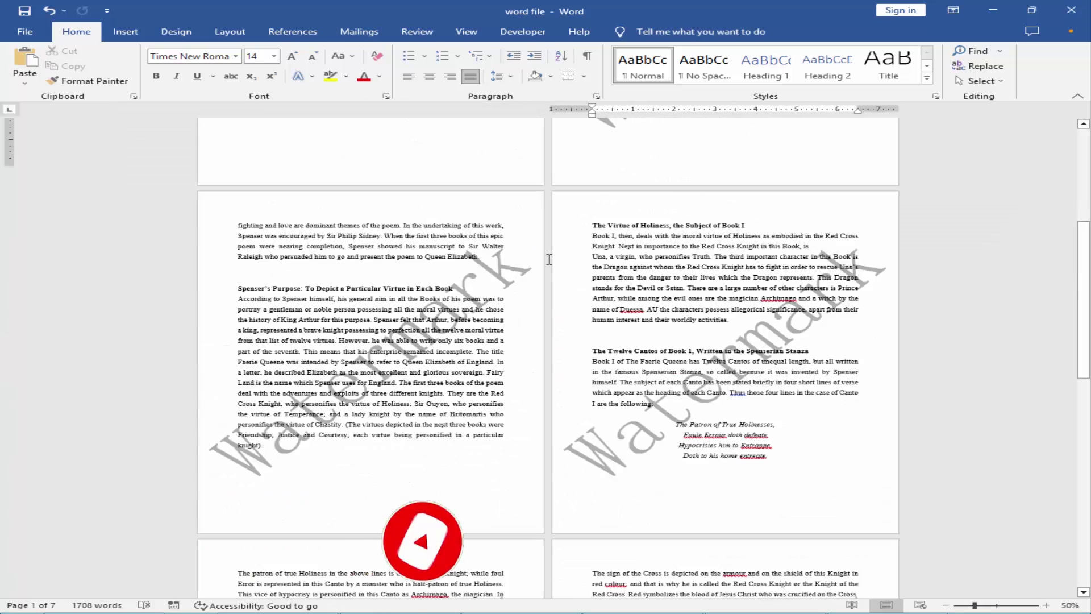
scroll(549, 259, down, 1)
scroll(554, 261, down, 3)
scroll(561, 264, down, 5)
scroll(566, 265, down, 2)
scroll(566, 265, down, 1)
scroll(565, 265, up, 1)
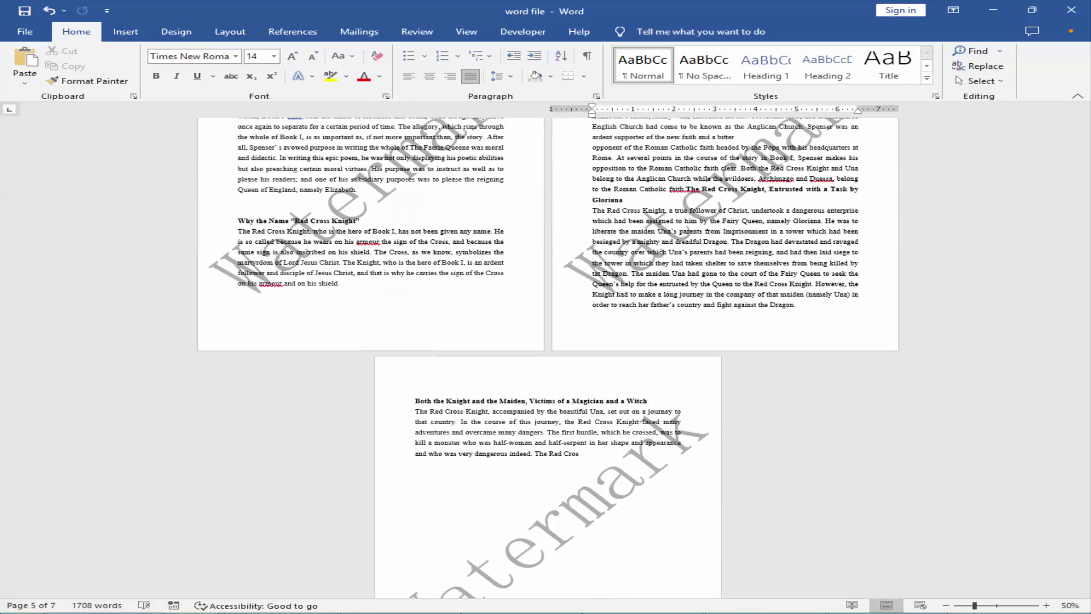